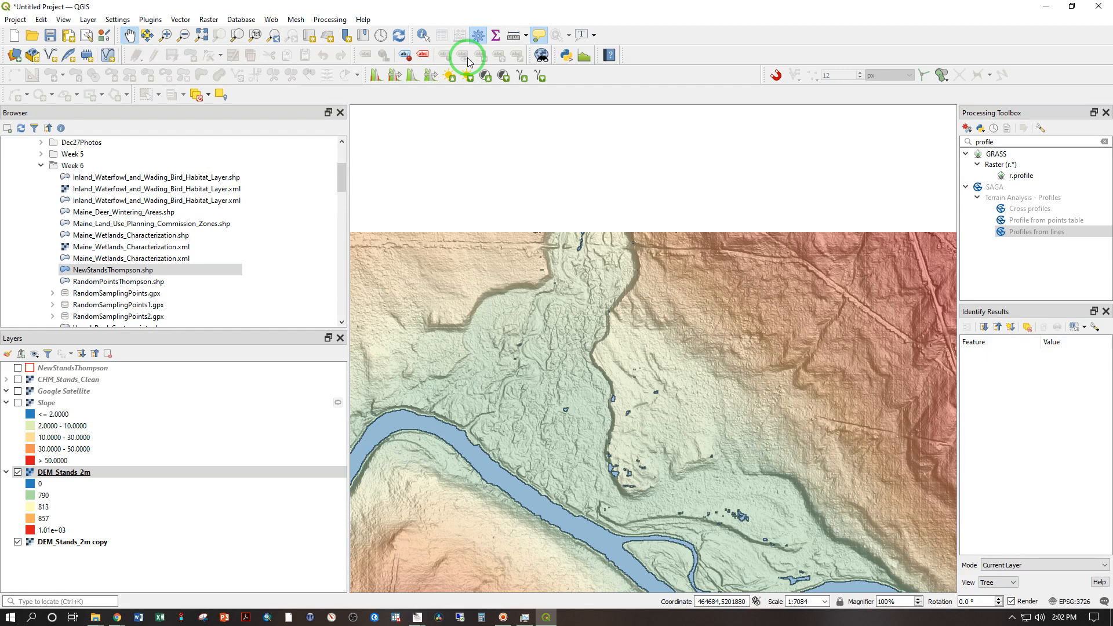
# Step: Find the Profile tool plugin among all available plugins, install it, and close the plugin manager
pyautogui.click(150, 20)
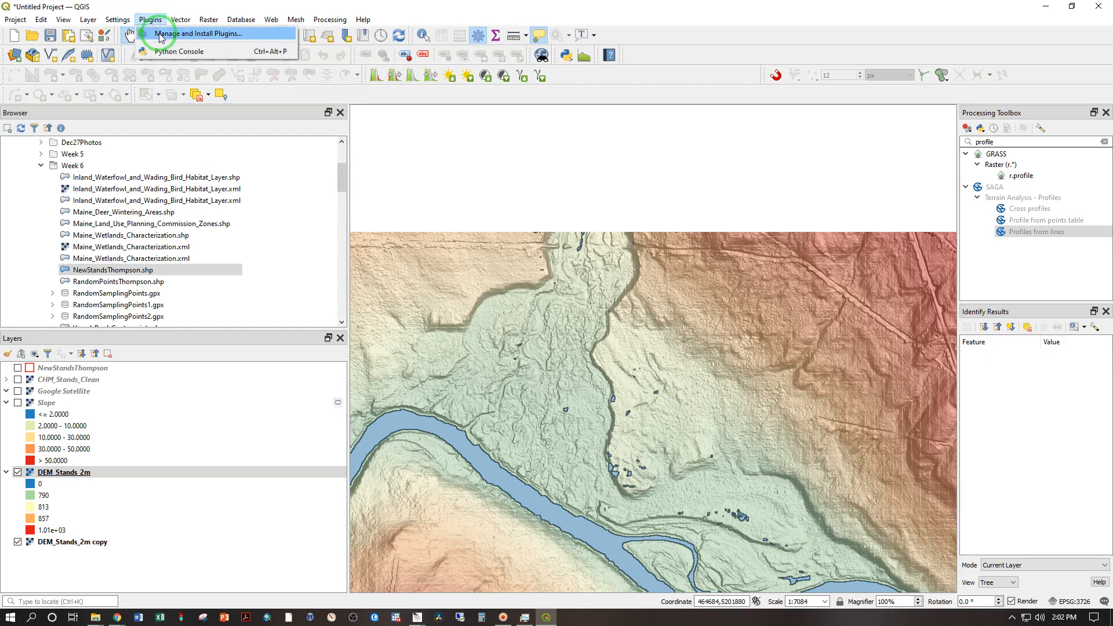
pyautogui.click(161, 36)
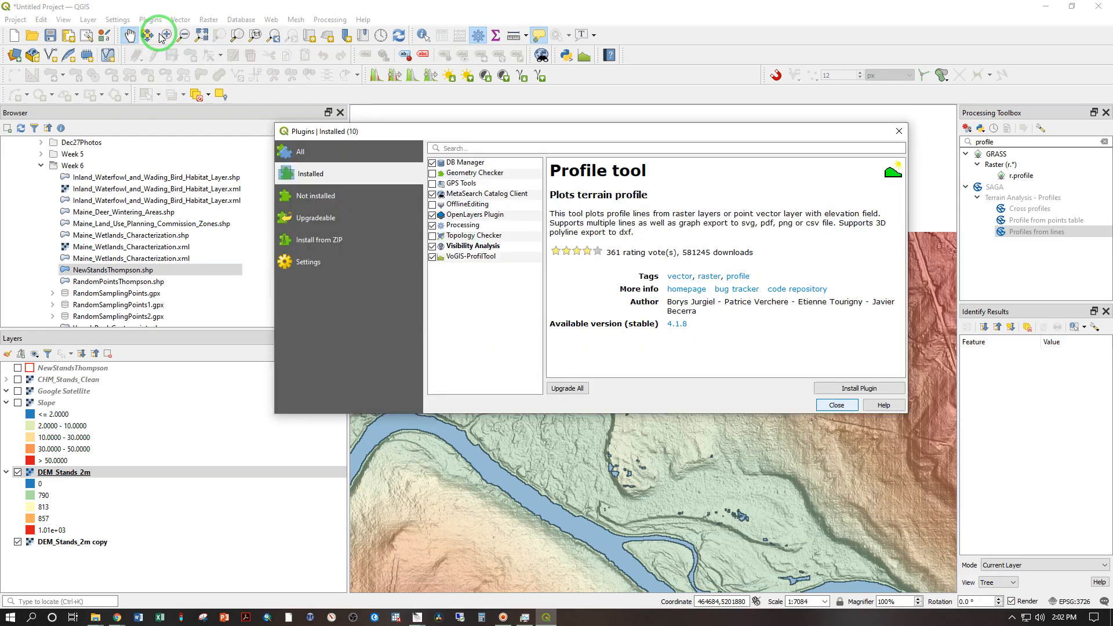
pyautogui.click(300, 152)
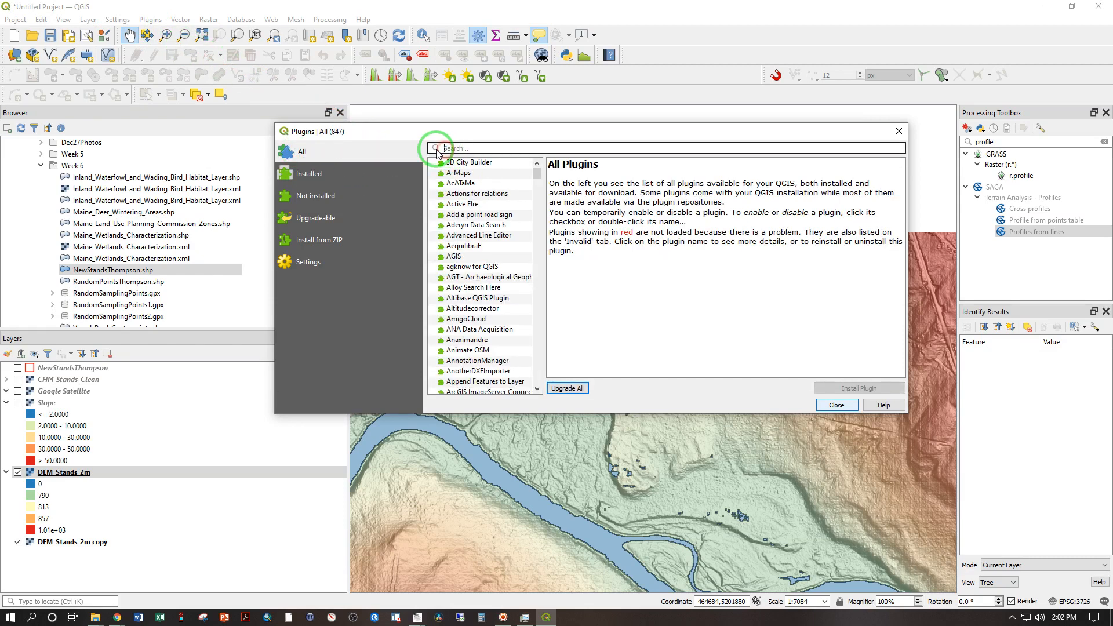
pyautogui.write('profile tool')
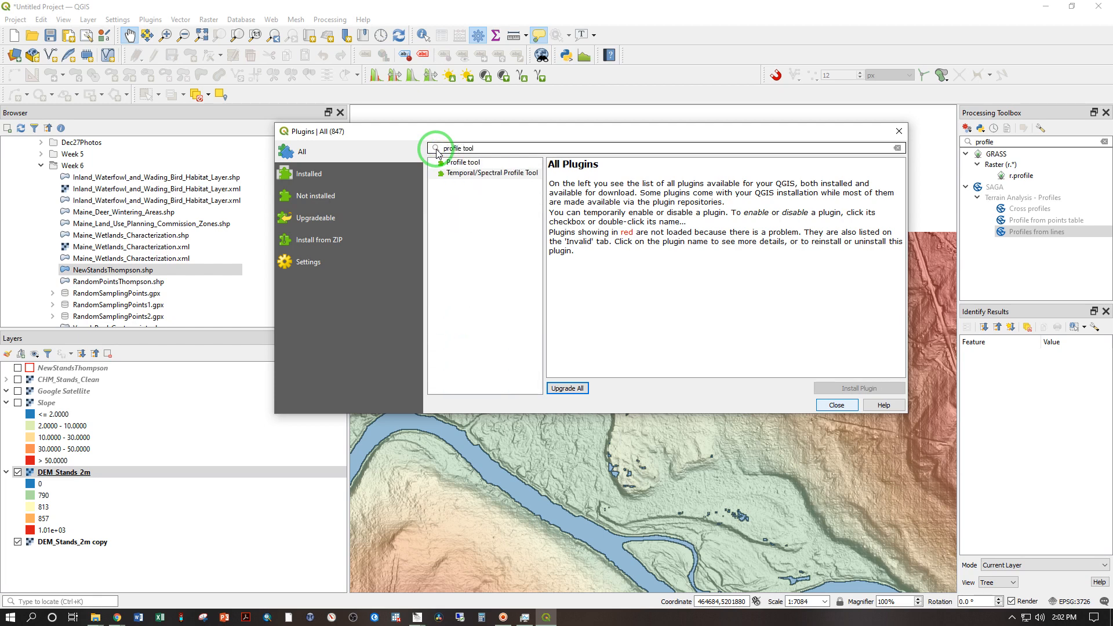
pyautogui.click(457, 164)
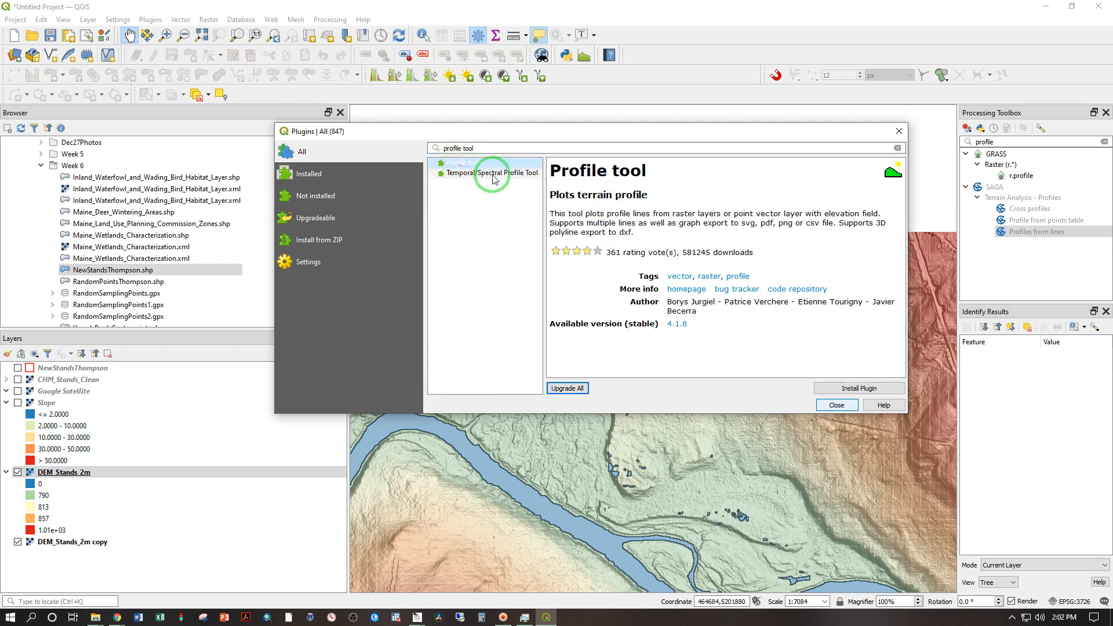
pyautogui.click(868, 389)
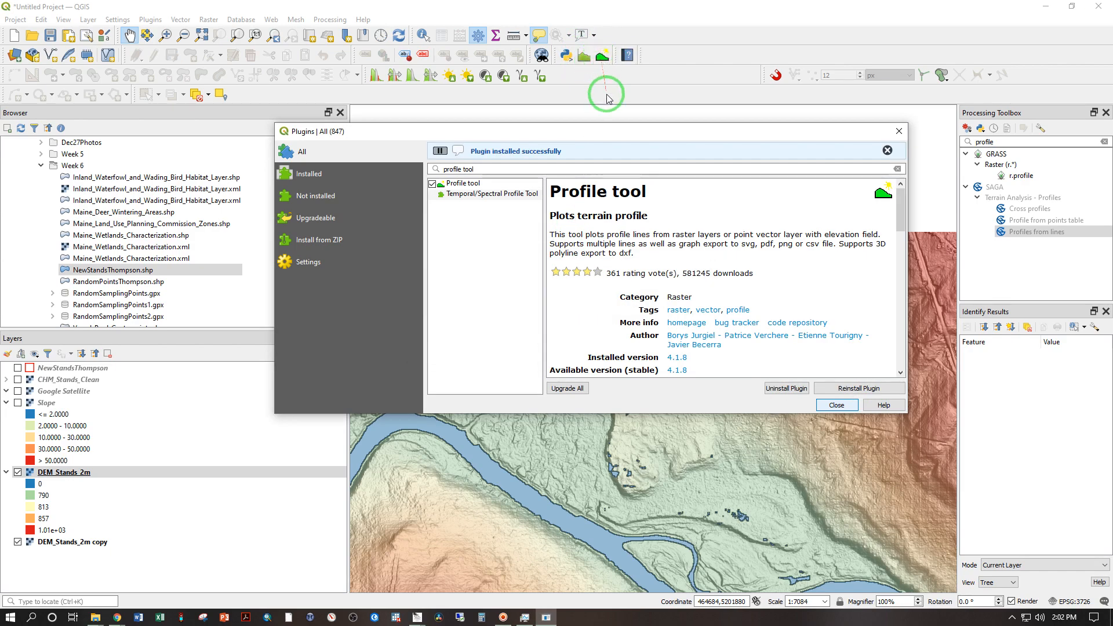
pyautogui.click(837, 404)
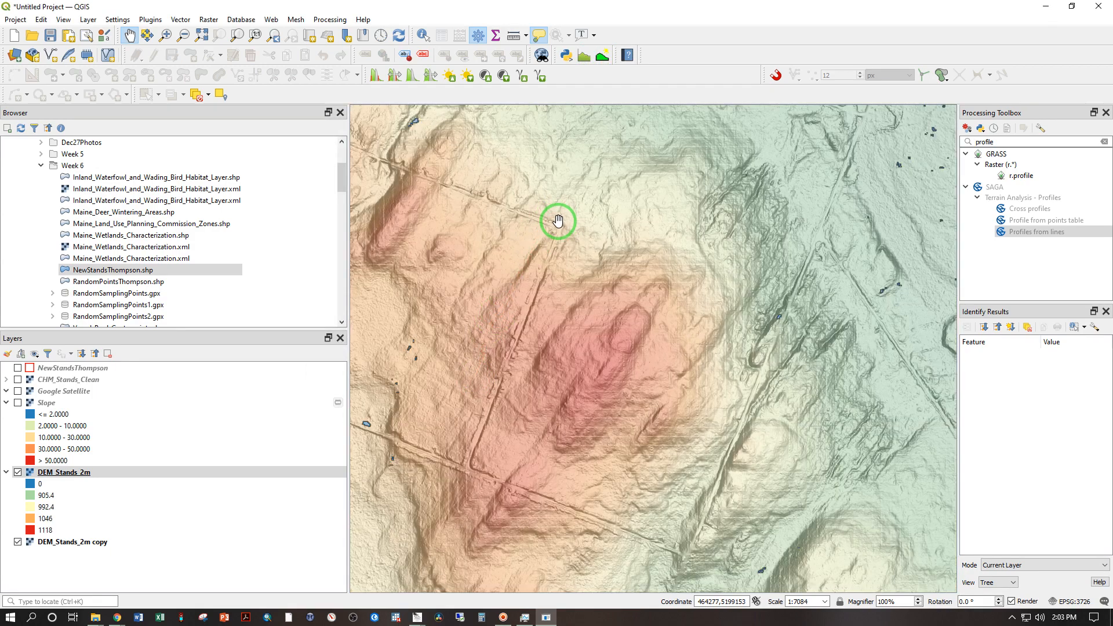
# Step: Add DEM_Stands_2m to the Profile tool and plot a straight profile about 420 m long up to the red hilltop
pyautogui.click(606, 288)
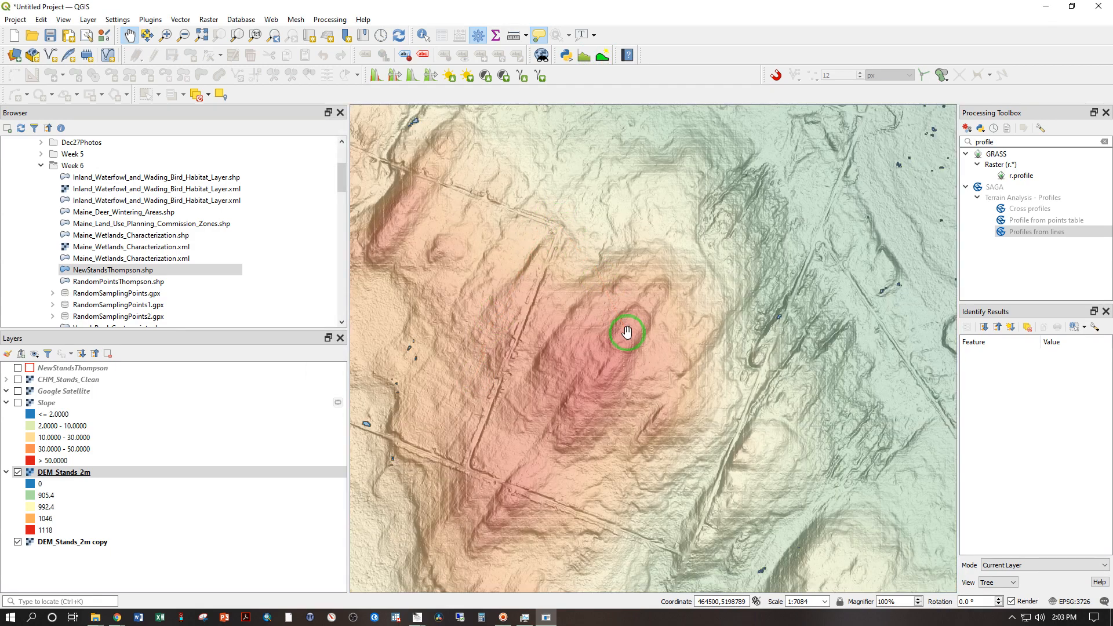
pyautogui.click(603, 58)
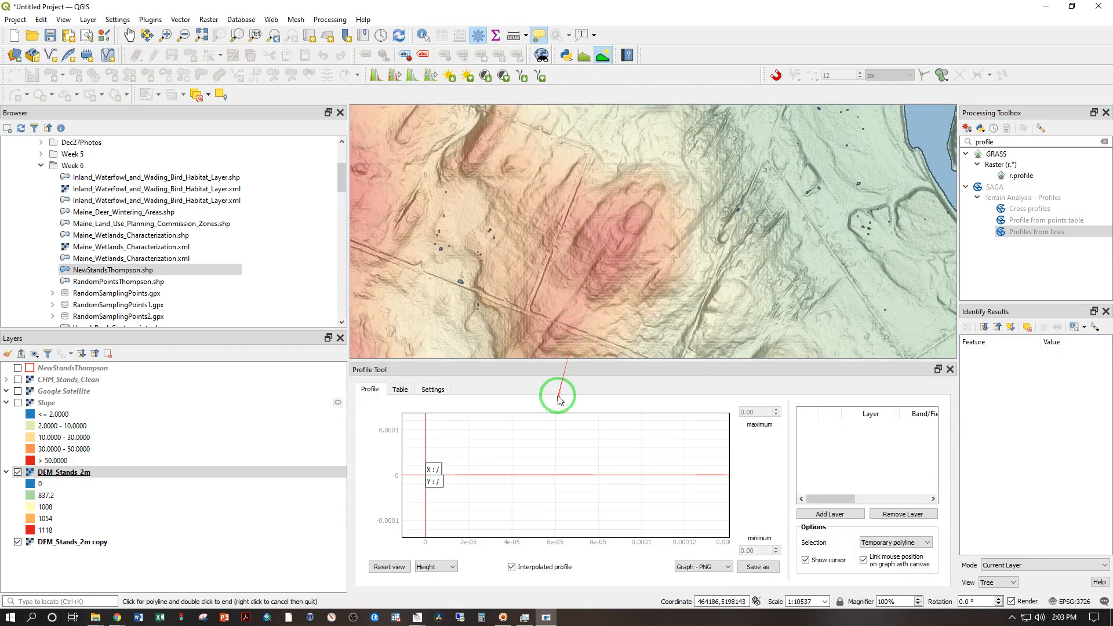
pyautogui.click(107, 472)
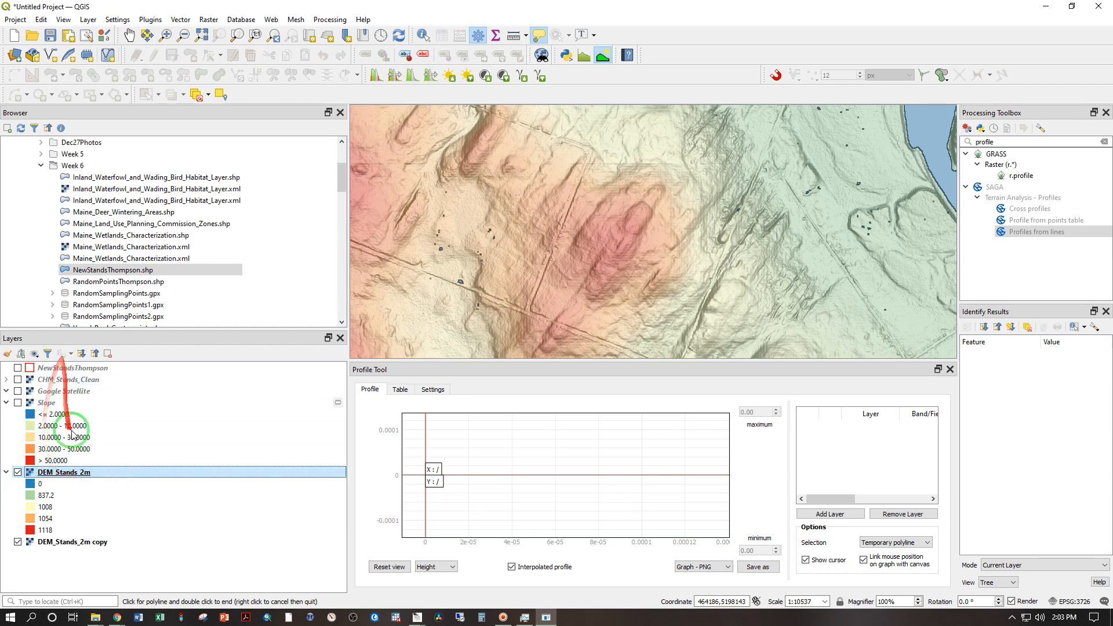
pyautogui.click(811, 512)
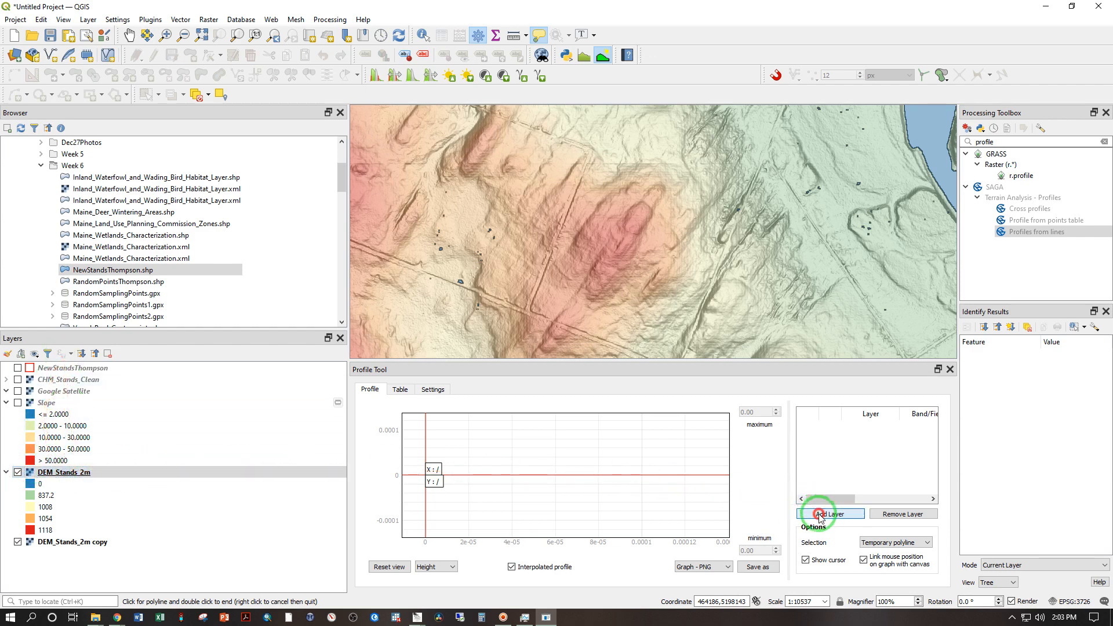
pyautogui.click(590, 150)
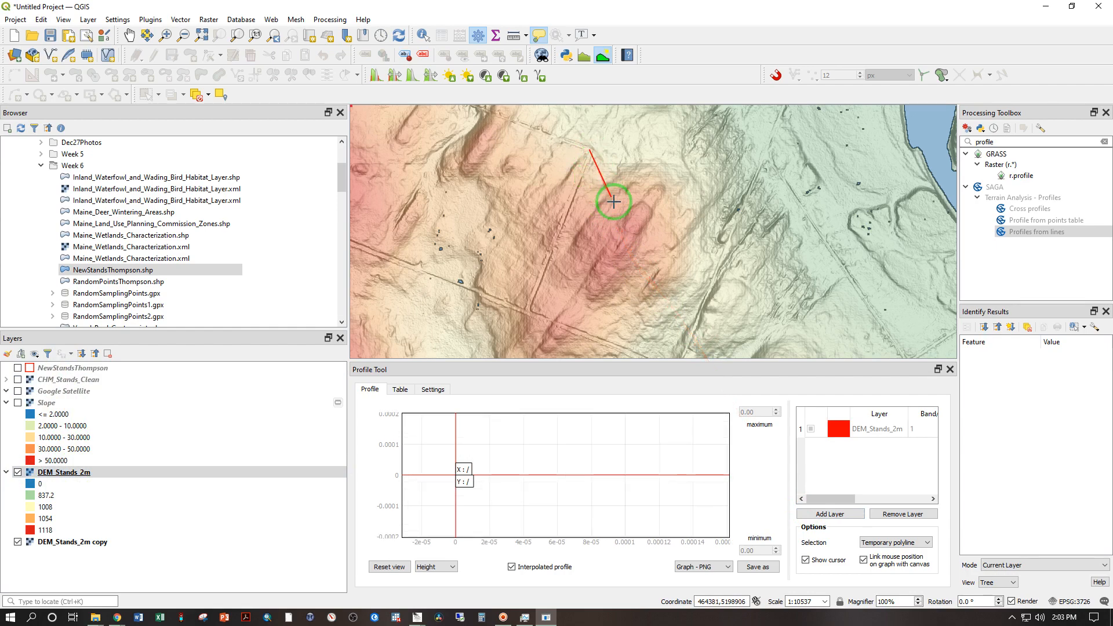
pyautogui.doubleClick(630, 227)
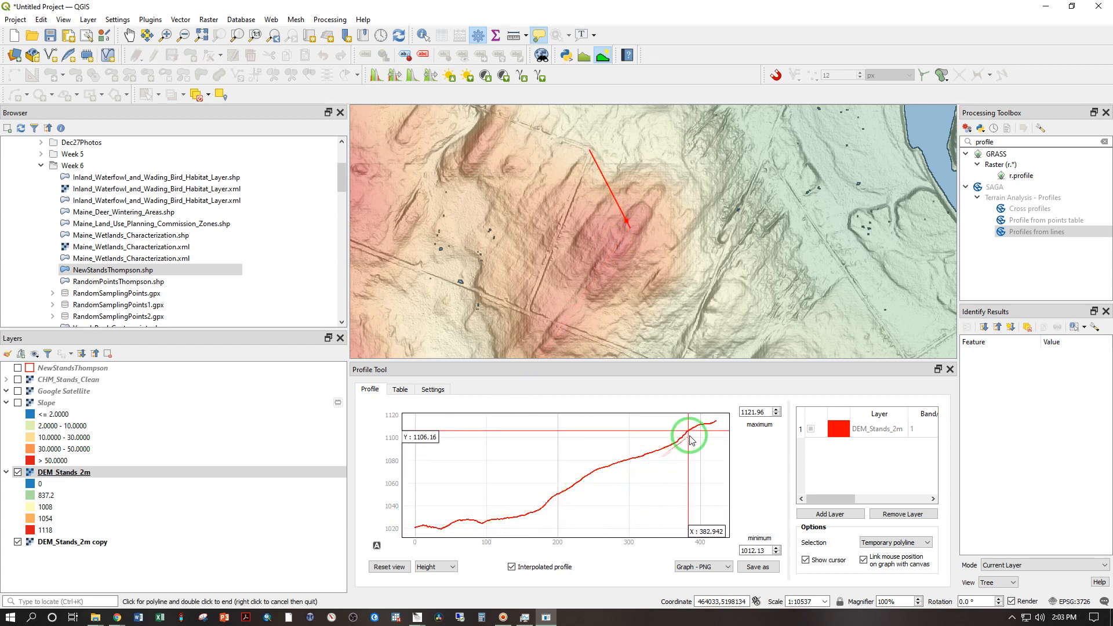
# Step: Plot the terrain profile of a zigzag polyline about 2160 m long, running from the flats west of the hill onto its top
pyautogui.click(444, 207)
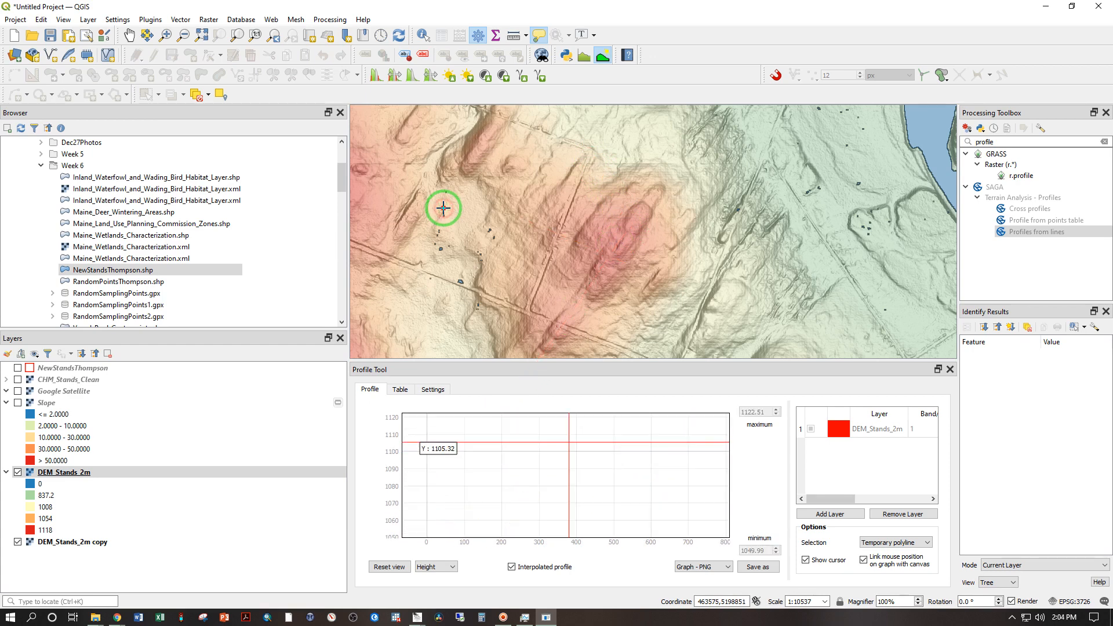
pyautogui.click(495, 229)
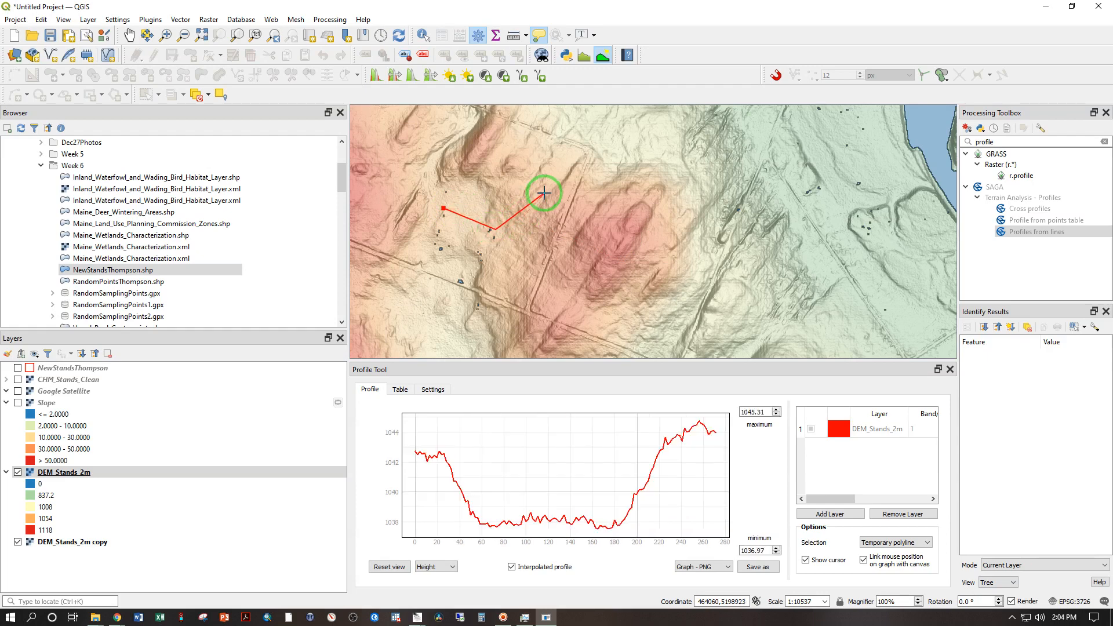
pyautogui.click(527, 251)
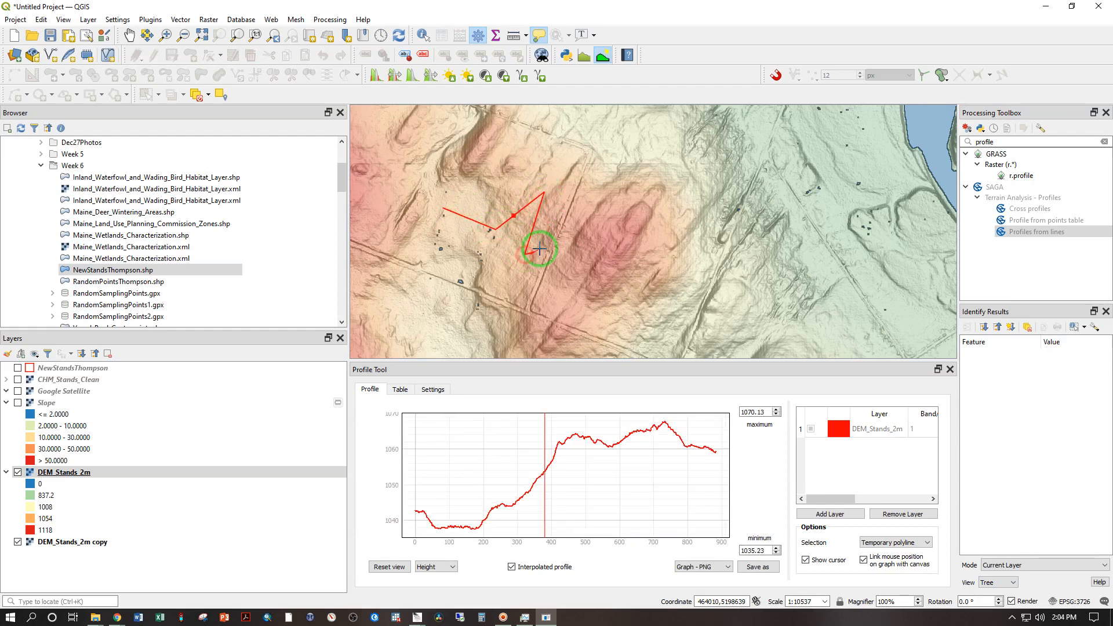
pyautogui.click(595, 200)
pyautogui.click(578, 285)
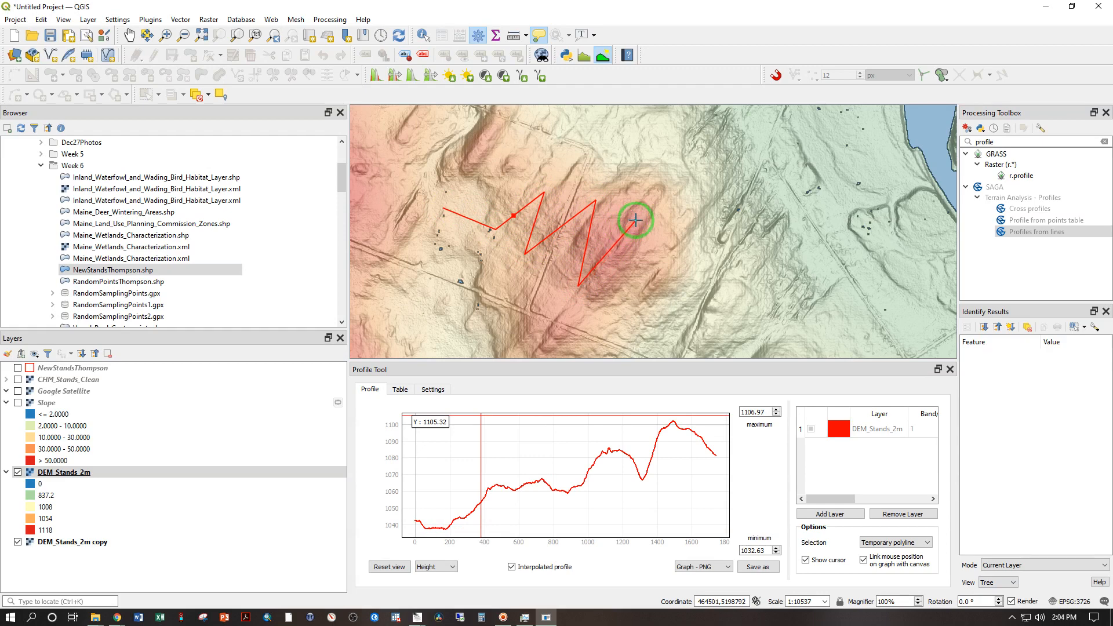
pyautogui.doubleClick(635, 220)
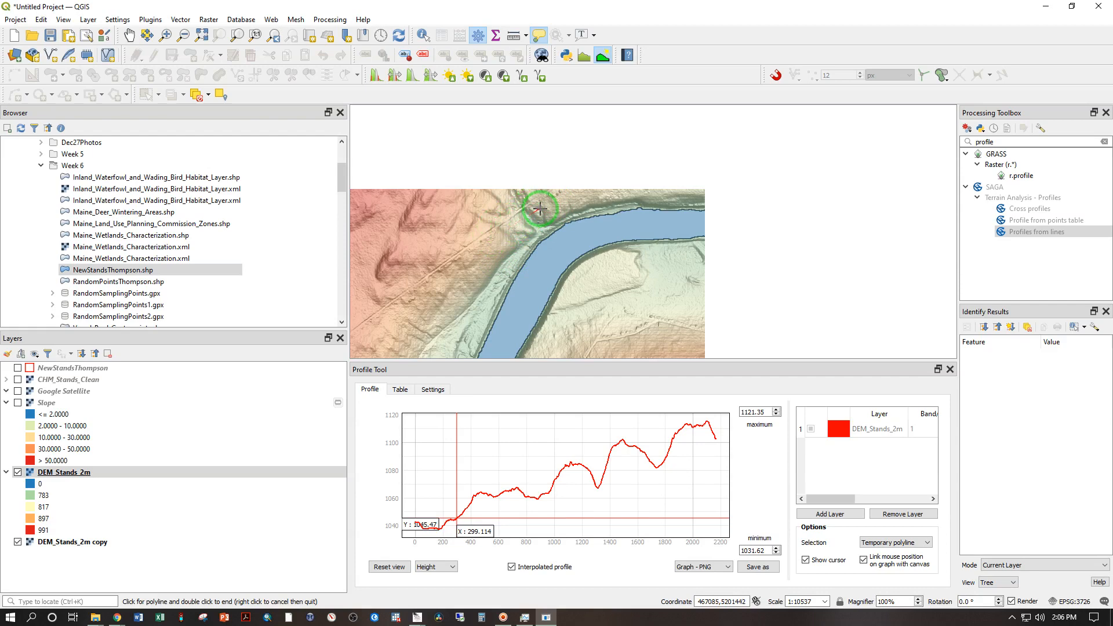
# Step: Plot a terrain profile on the slope beside the river bend near the DEM's northern edge
pyautogui.click(477, 223)
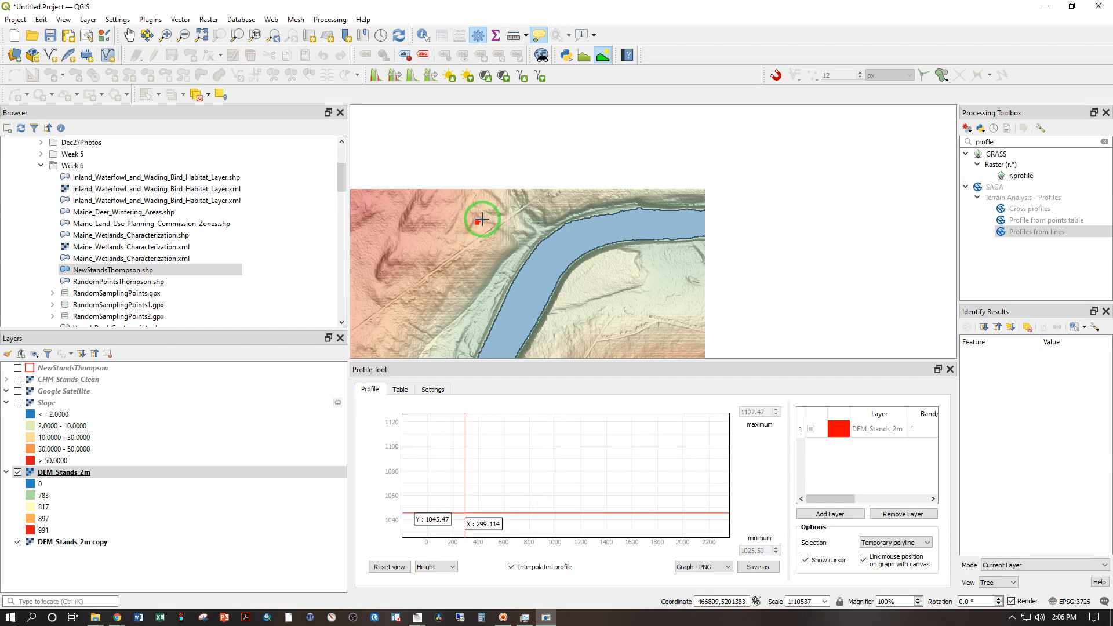
pyautogui.doubleClick(528, 190)
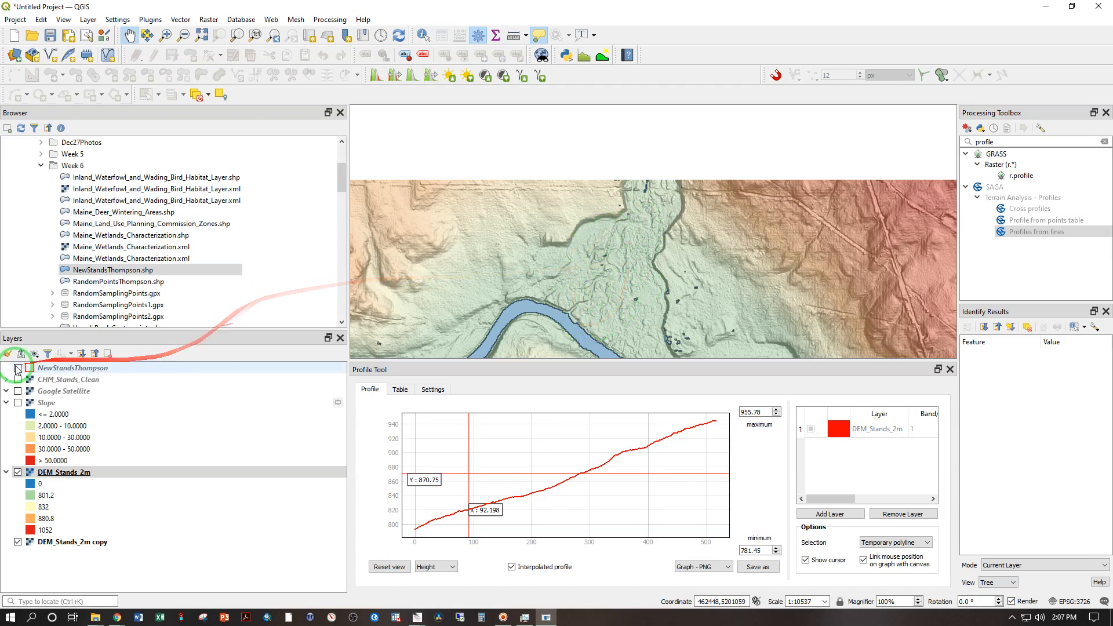
# Step: Compare the stream valley with the Google Satellite imagery, hide the imagery, and plot a profile about 750 m long across the valley
pyautogui.click(18, 391)
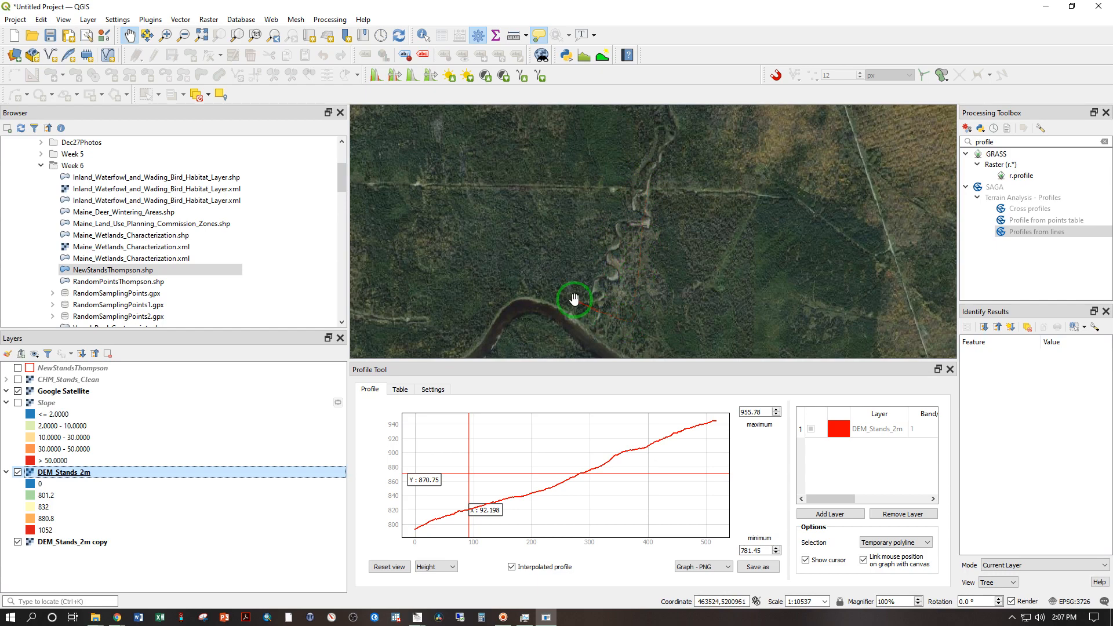
pyautogui.click(17, 390)
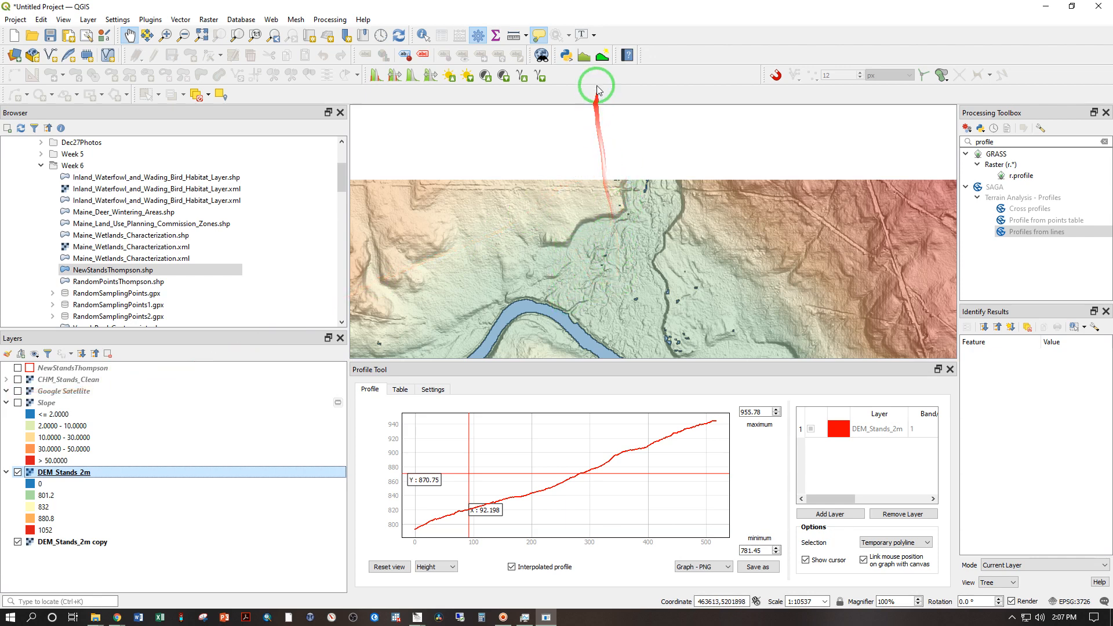
pyautogui.click(603, 56)
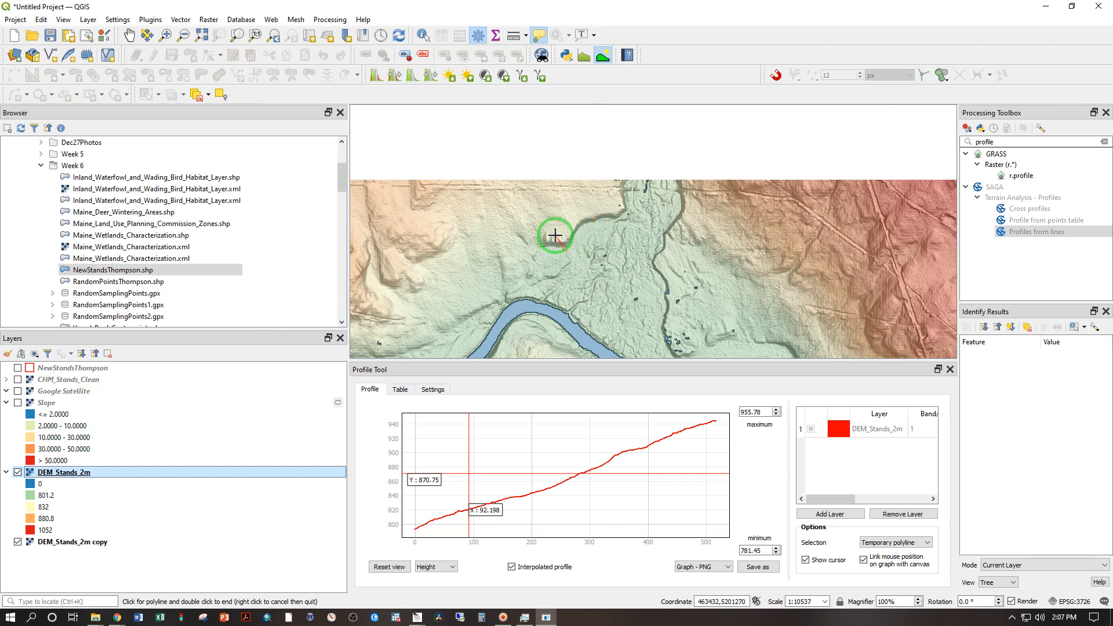
pyautogui.click(557, 216)
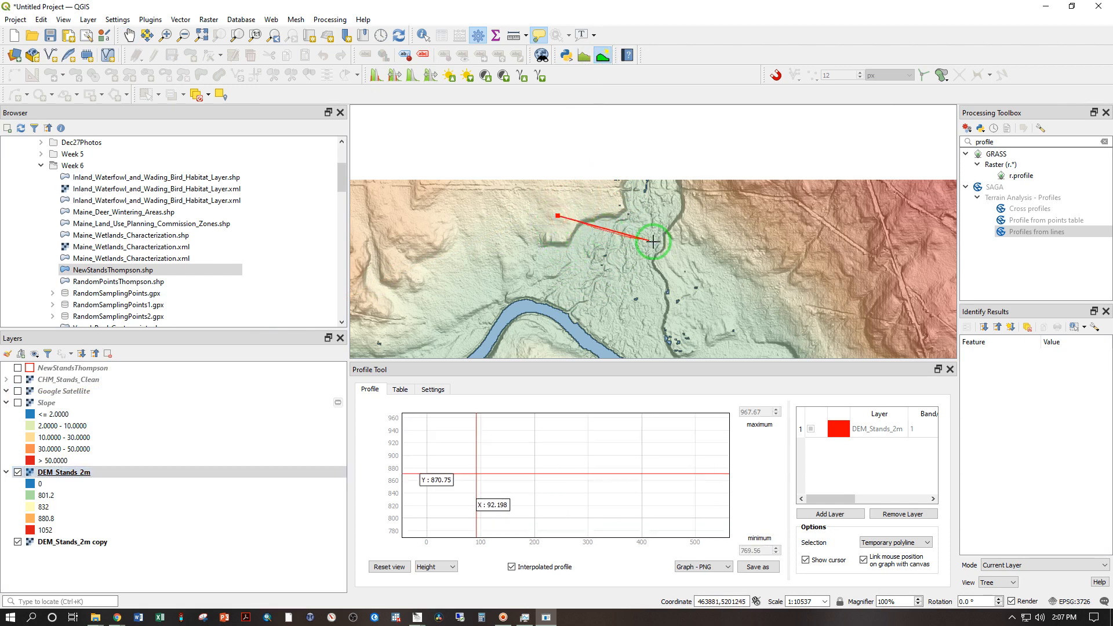
pyautogui.doubleClick(708, 253)
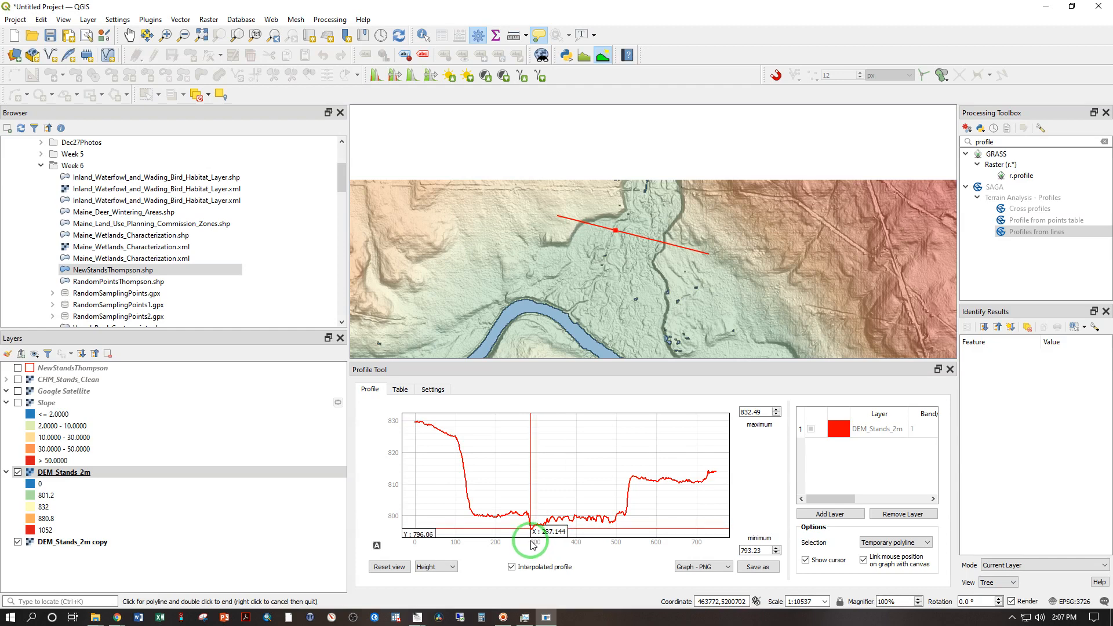
# Step: Show the Google Satellite imagery and plot a profile about 185 m long across the gravel stream channels from the forested west bank
pyautogui.click(18, 392)
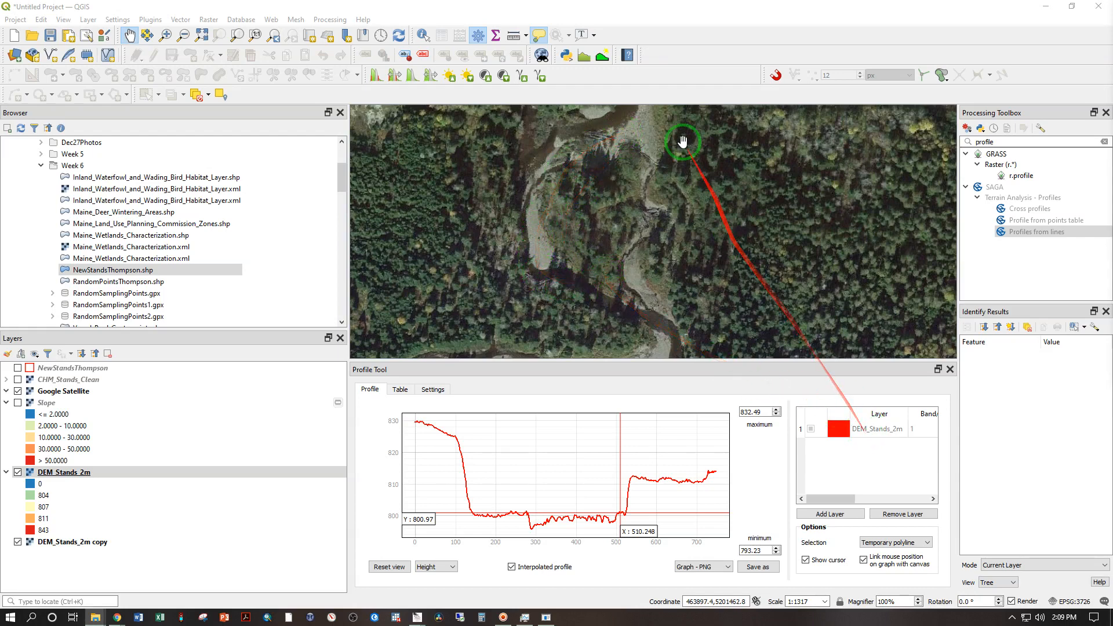
pyautogui.click(603, 58)
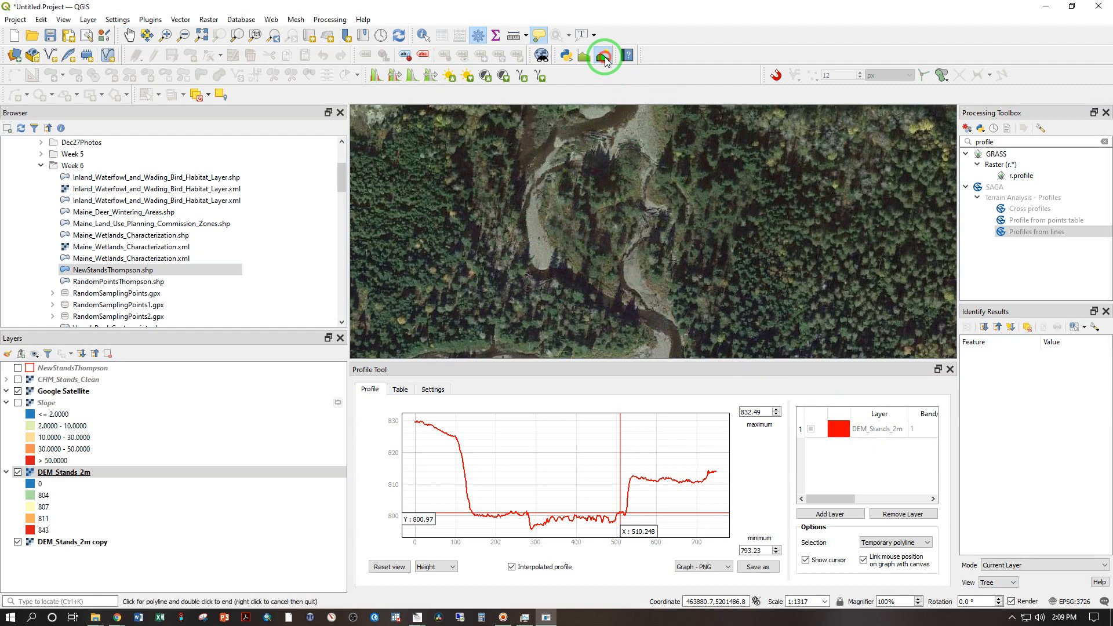
pyautogui.click(426, 218)
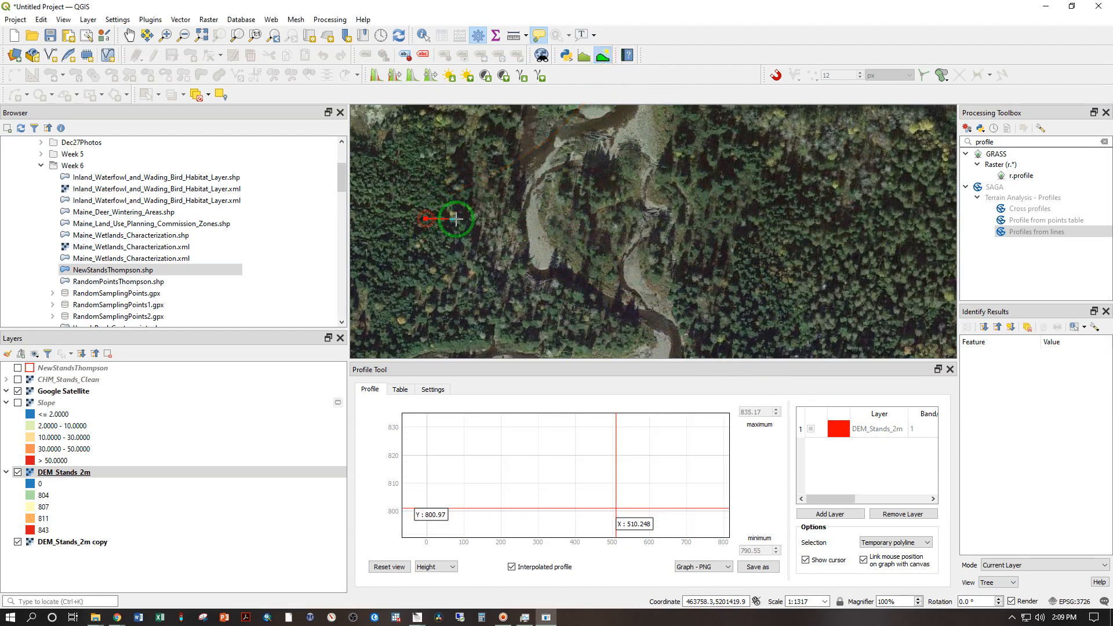
pyautogui.doubleClick(729, 228)
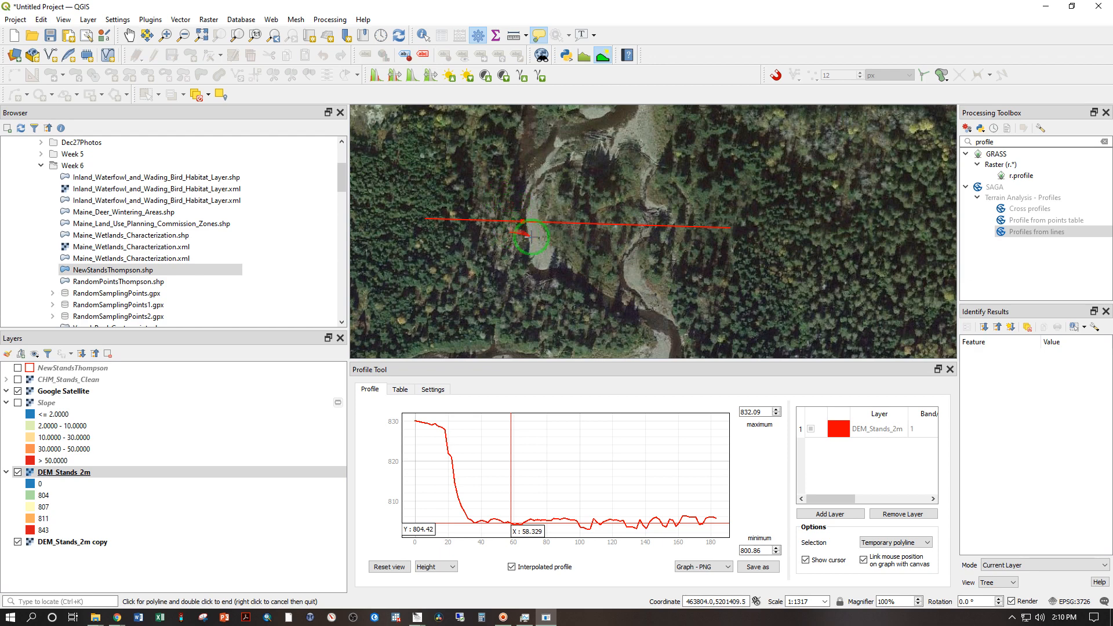
# Step: Plot a profile about 135 m long across the round pit at the end of the road west of the river
pyautogui.click(672, 235)
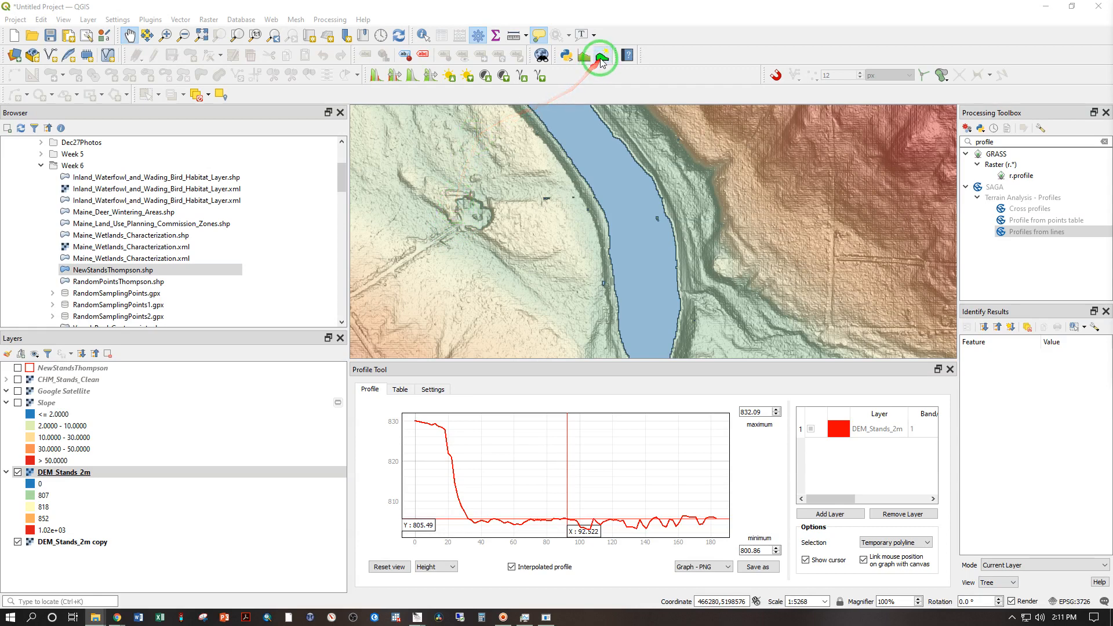
pyautogui.click(603, 55)
pyautogui.click(441, 201)
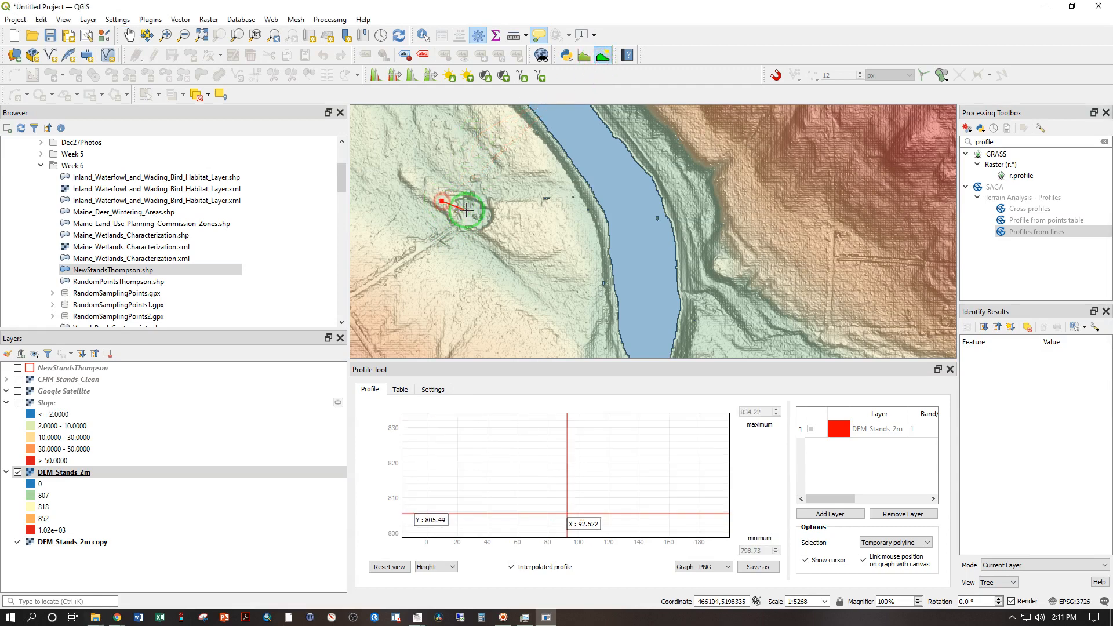
pyautogui.doubleClick(504, 224)
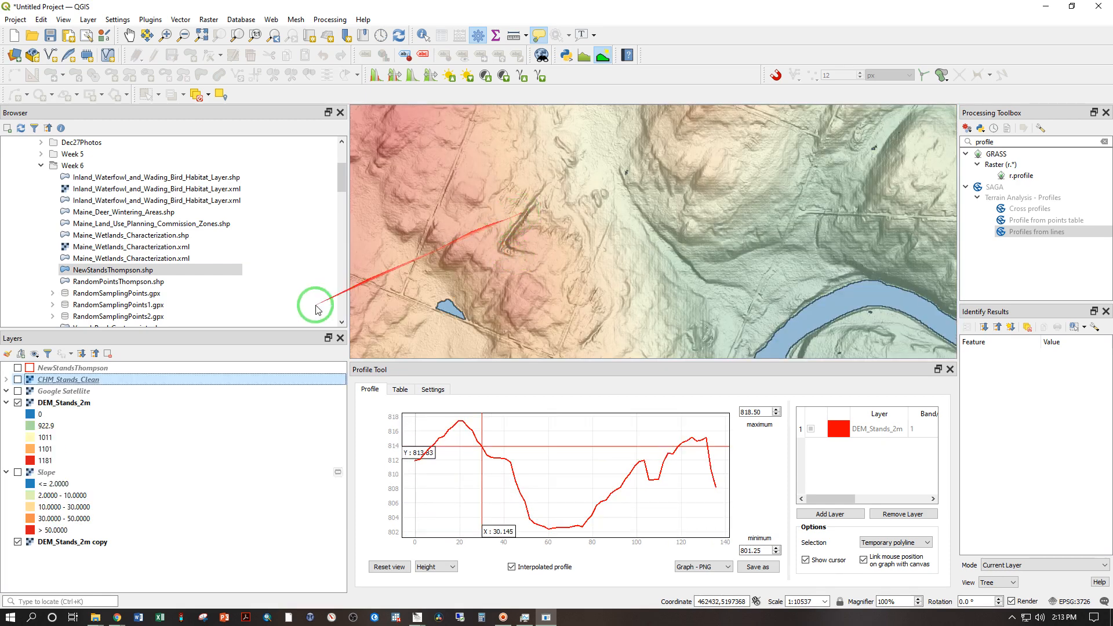
# Step: Show the Google Satellite imagery, view the CHM_Stands_Clean layer over the same area, and hide CHM_Stands_Clean again
pyautogui.click(18, 390)
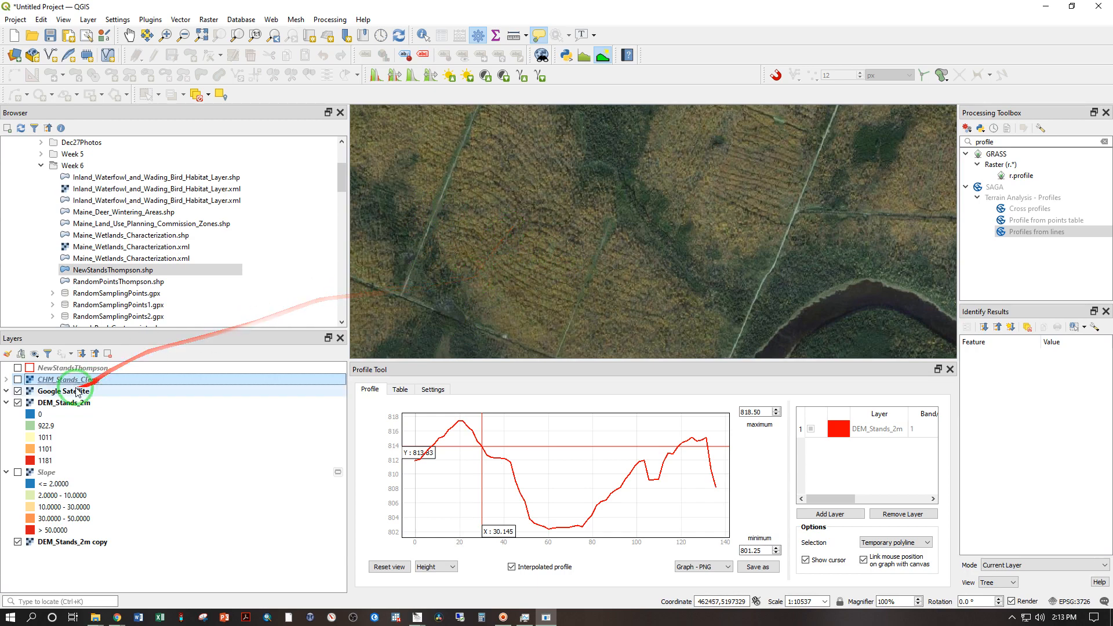
pyautogui.click(18, 380)
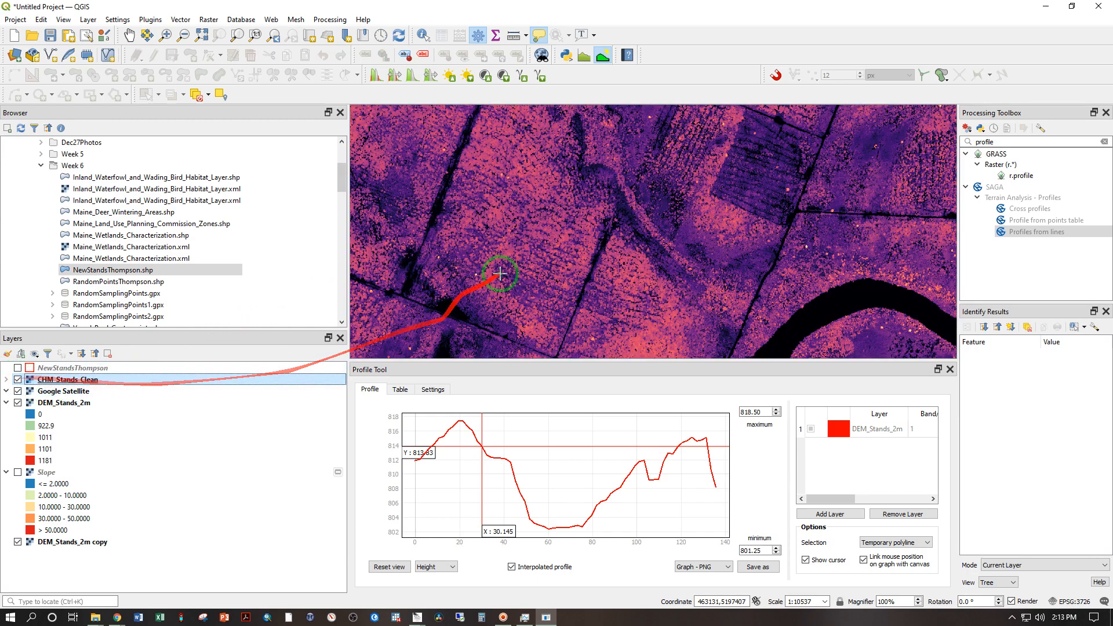
pyautogui.click(18, 379)
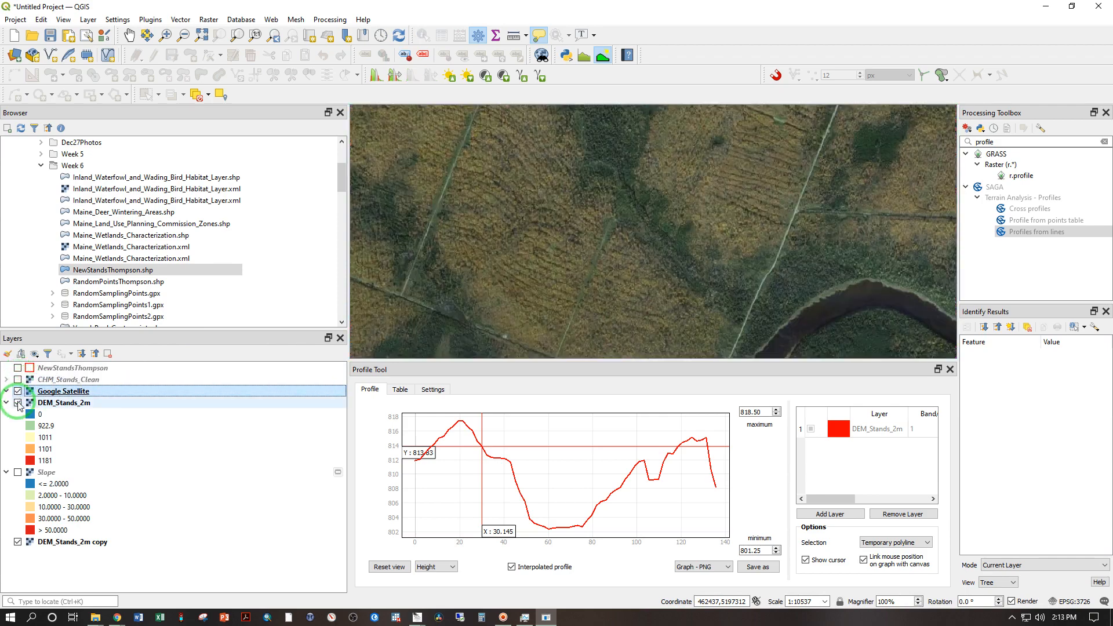
# Step: Hide the Google Satellite imagery and plot a profile across the narrow, steep-sided landform on the hillside northwest of the river bend
pyautogui.click(18, 391)
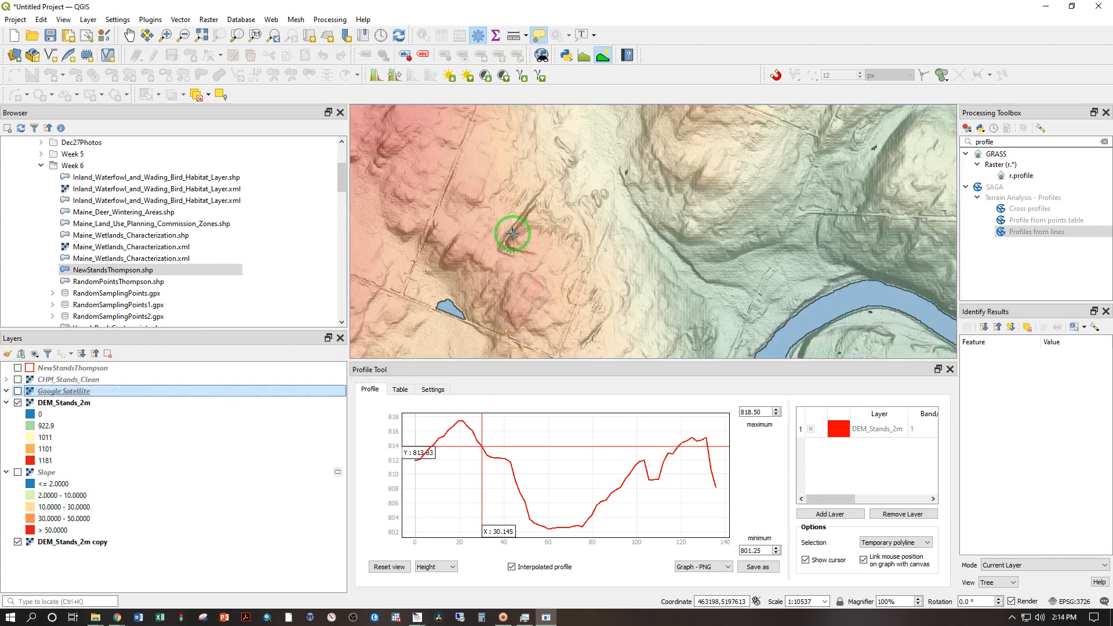
pyautogui.click(597, 61)
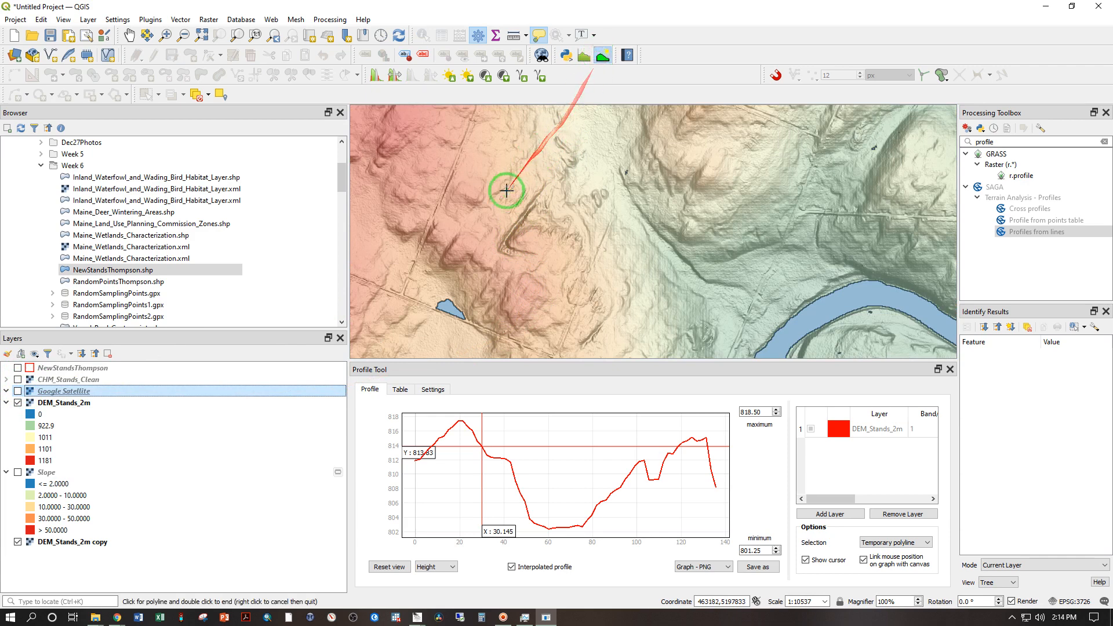
pyautogui.click(497, 224)
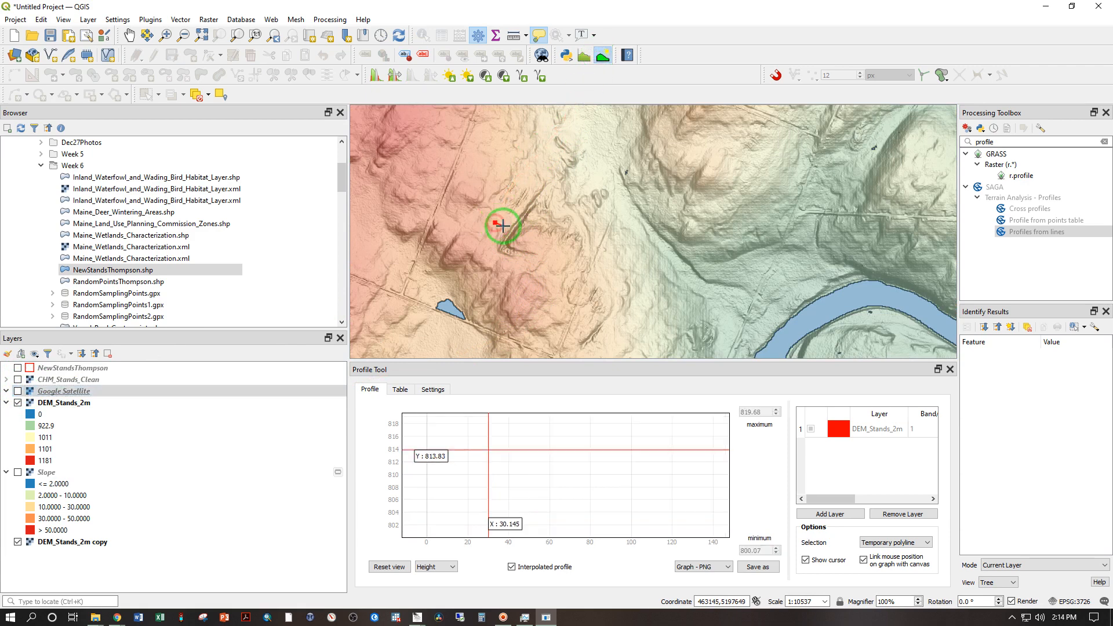
pyautogui.doubleClick(533, 245)
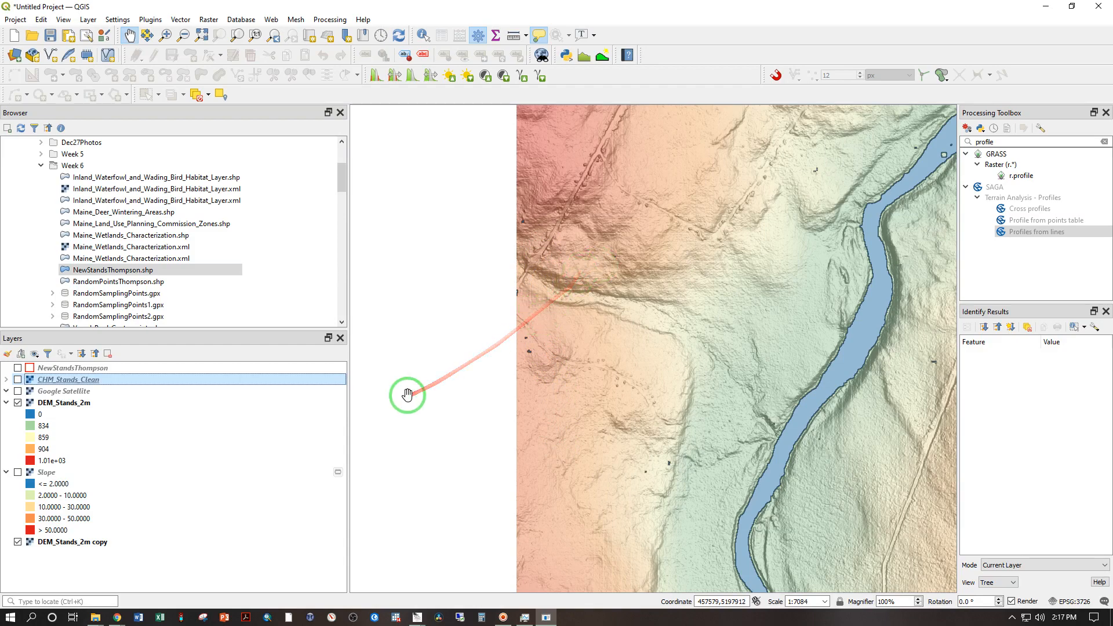
# Step: Compare the stream valley and road at the DEM's western edge with the Google Satellite imagery, and hide the imagery again
pyautogui.click(18, 390)
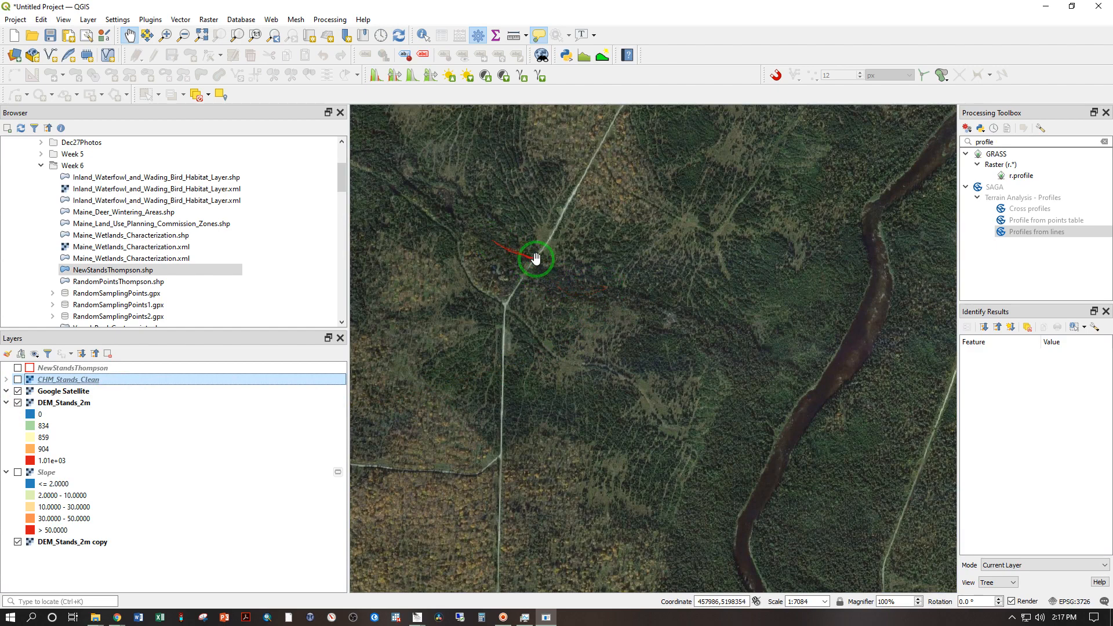
pyautogui.click(17, 392)
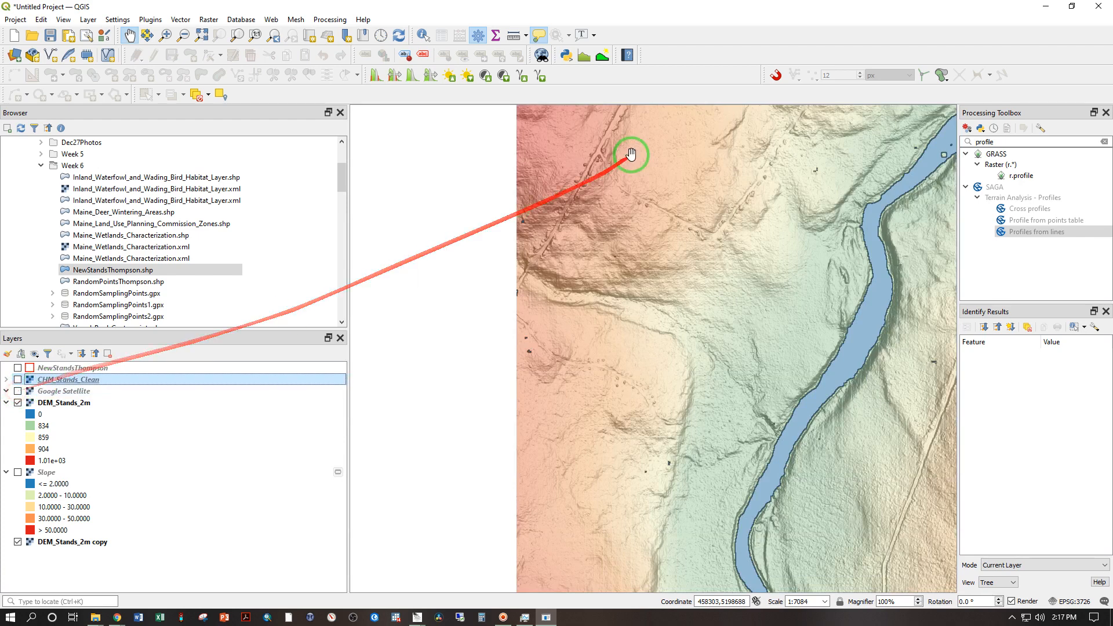
# Step: Open the Profile tool and add the DEM_Stands_2m layer to it for plotting
pyautogui.click(602, 58)
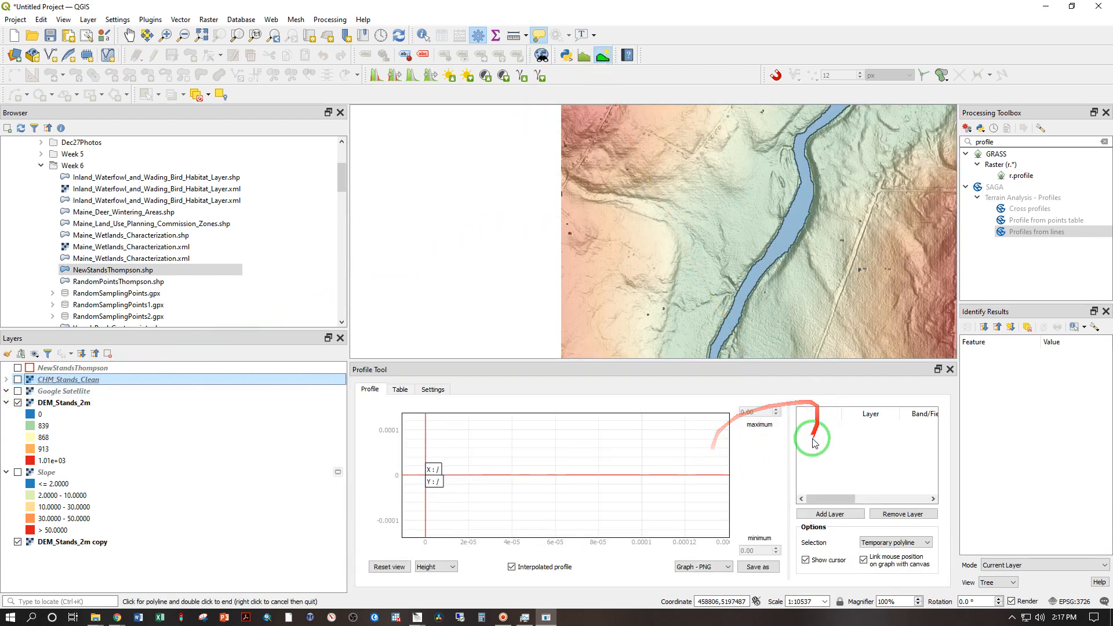
pyautogui.click(59, 406)
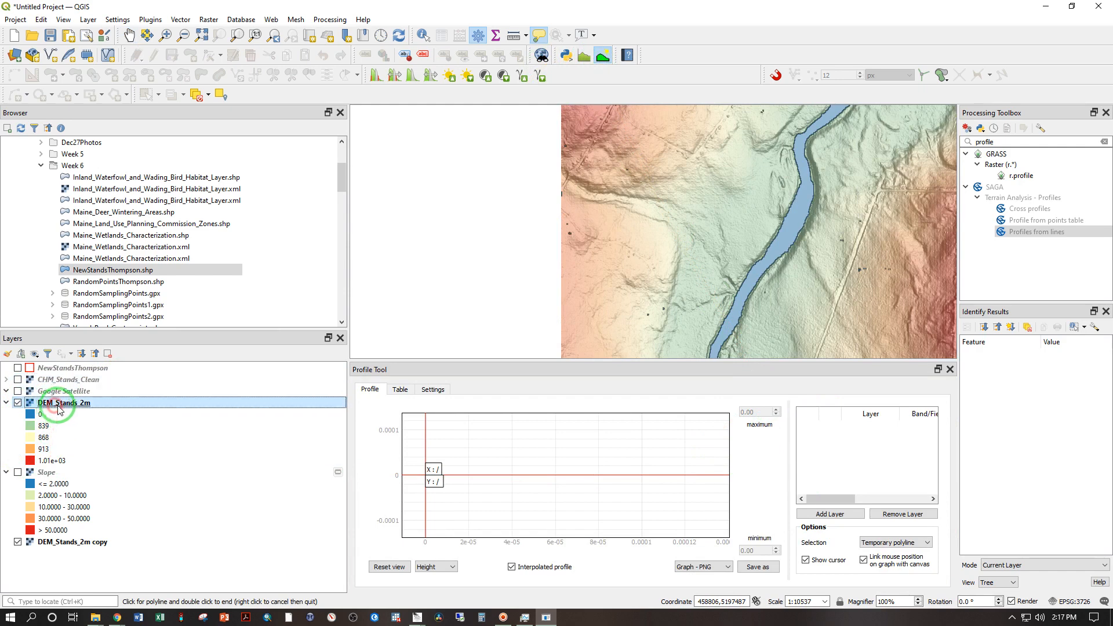
pyautogui.click(830, 514)
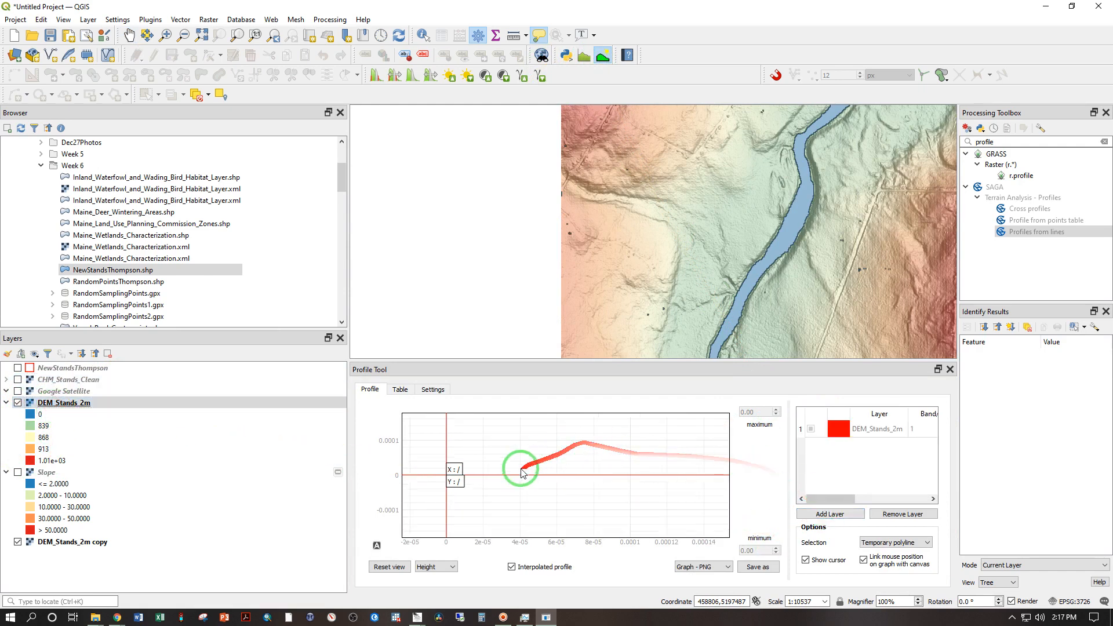
# Step: Plot a short profile across the narrow stream valley near the road at the western edge of the DEM
pyautogui.click(567, 207)
pyautogui.doubleClick(595, 172)
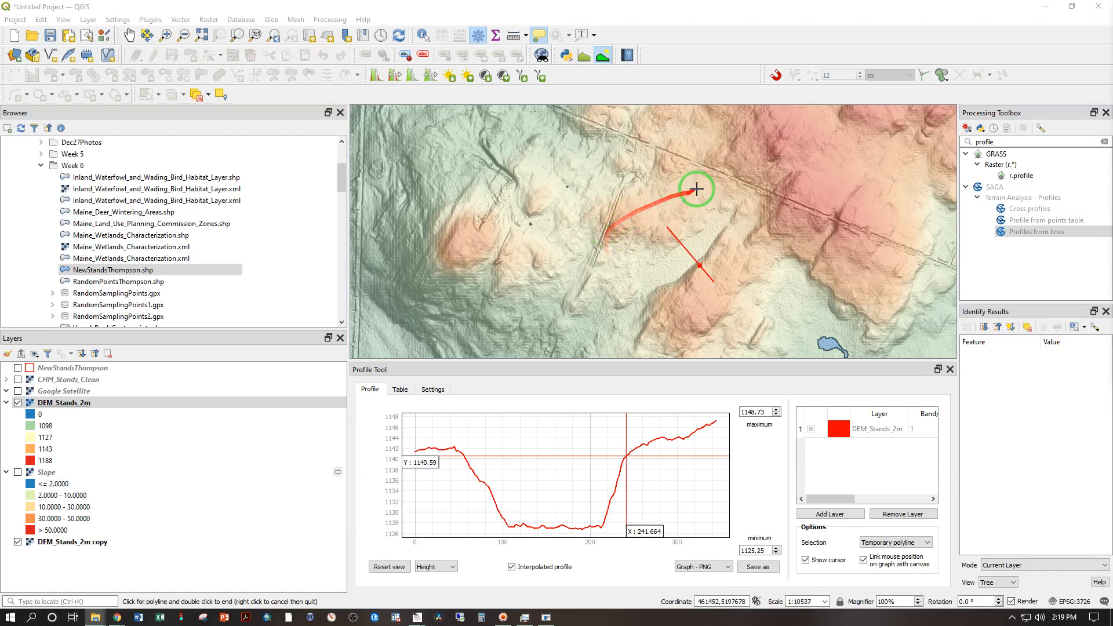
pyautogui.scroll(-1, 696, 190)
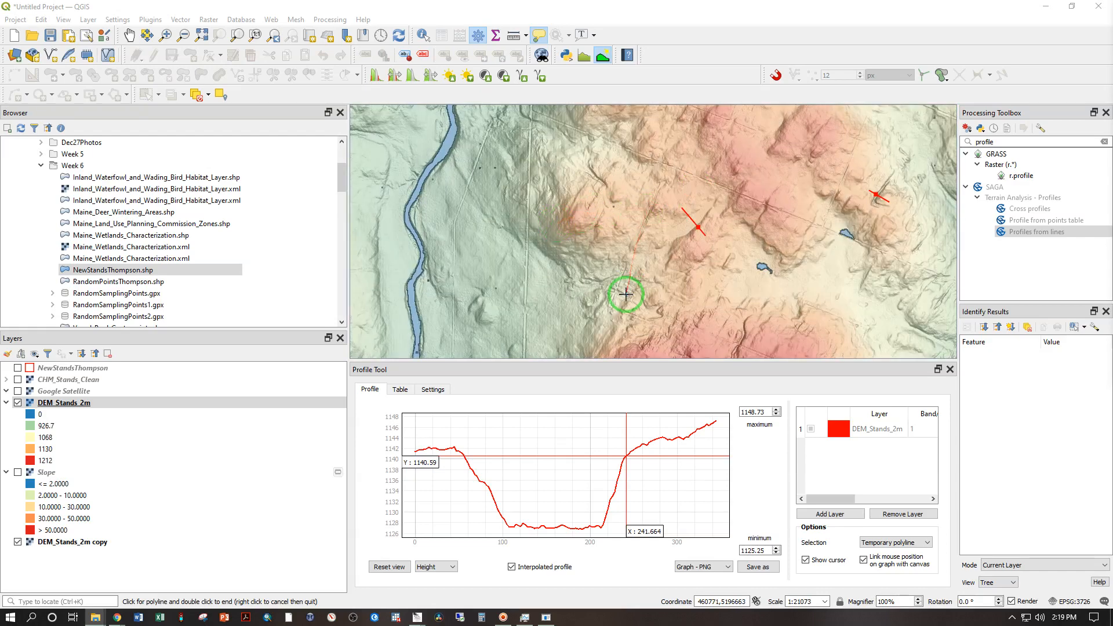